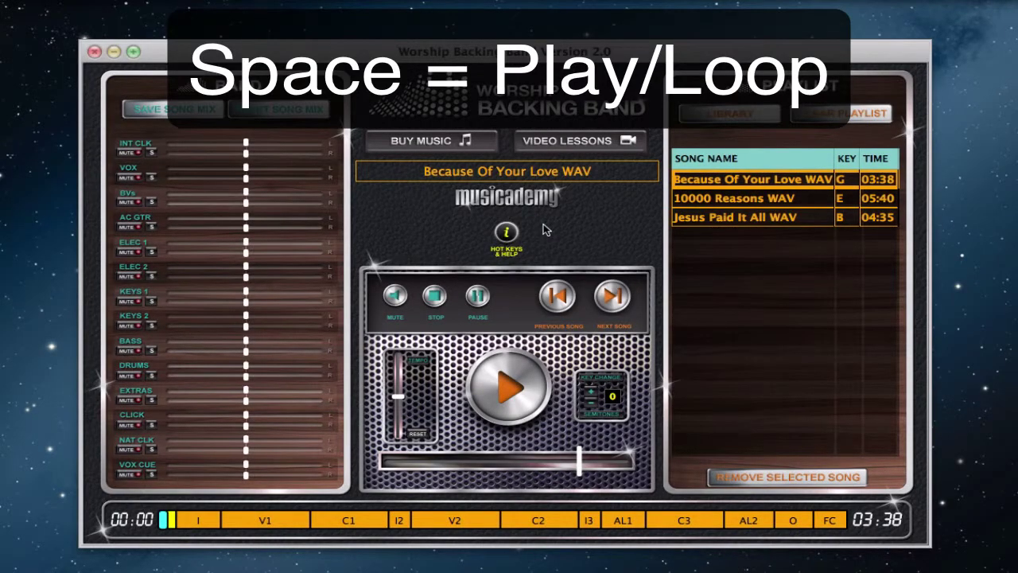
# Step: Play Let God Arise WAV, restart it from the beginning, then stop and reset it
pyautogui.press('space')
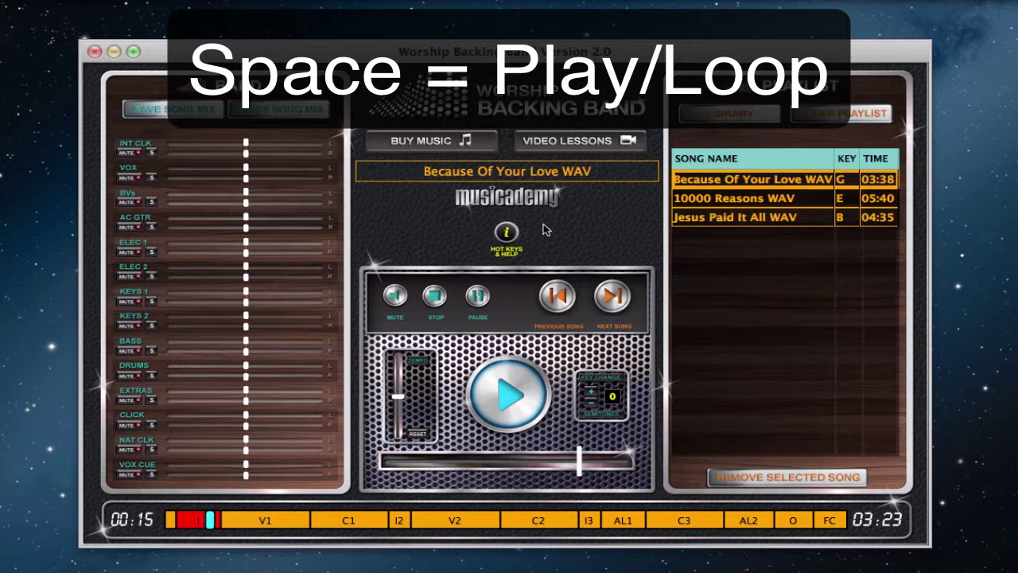
pyautogui.press('space')
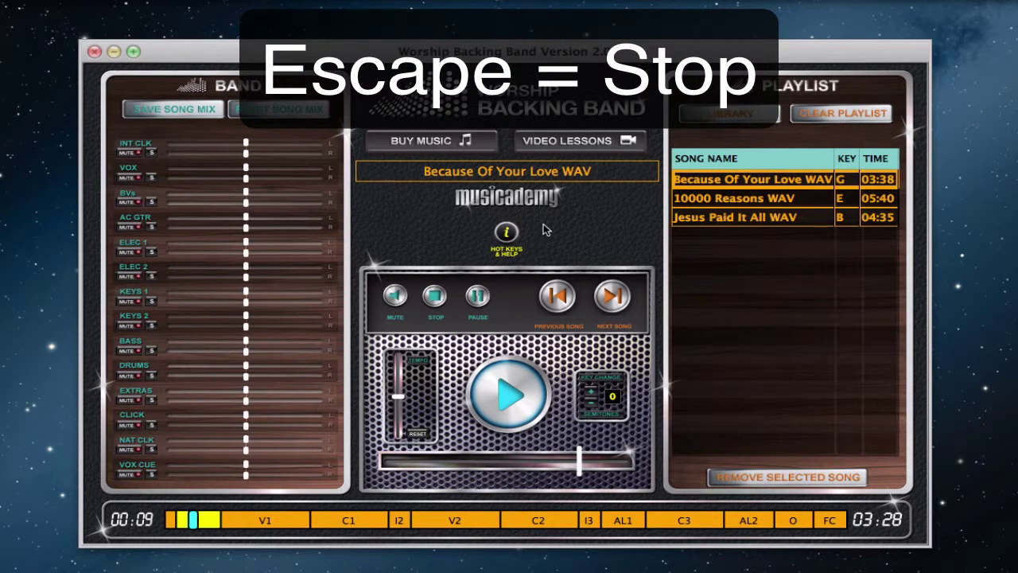
pyautogui.press('Escape')
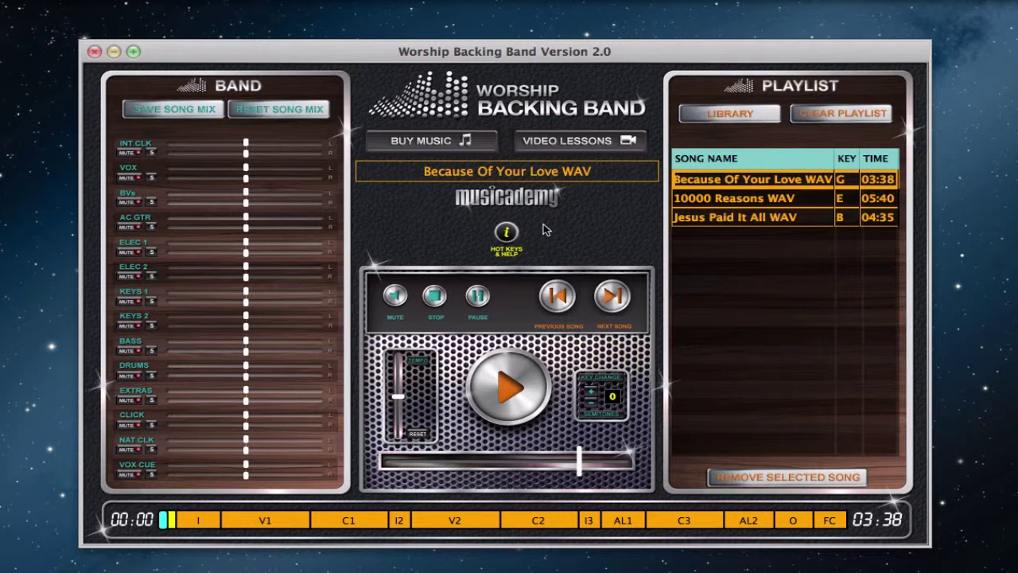
# Step: Cue forward through sections I, V1 and C1 and back, then play from cued C2
pyautogui.hotkey('shift', '.')
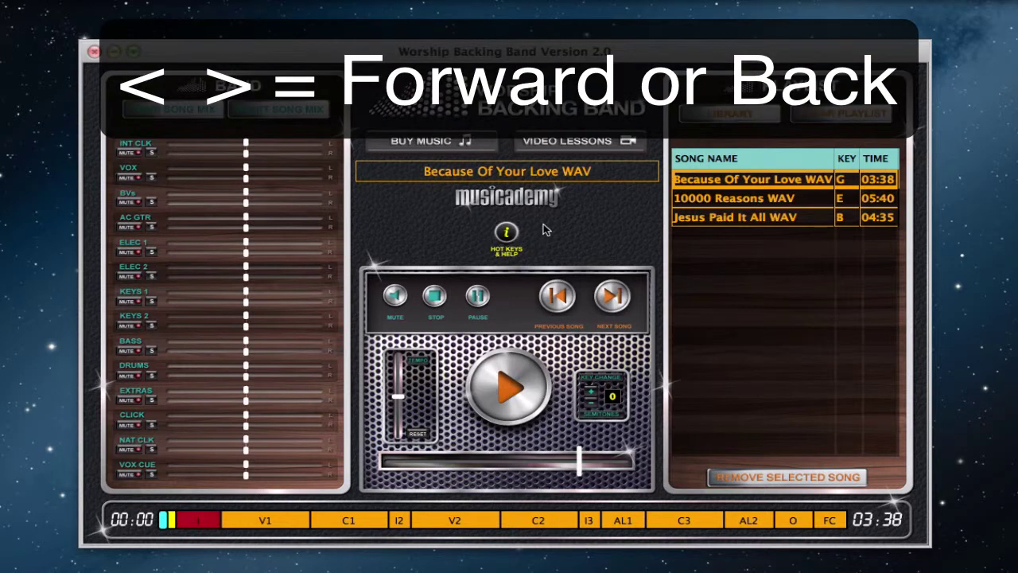
pyautogui.hotkey('shift', '.')
pyautogui.hotkey('shift', '.')
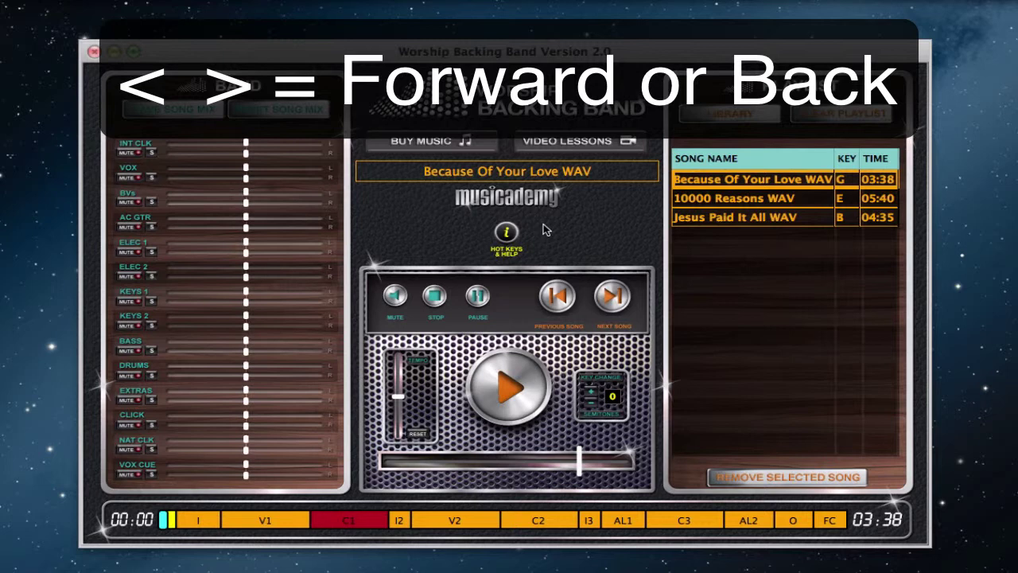
pyautogui.hotkey('shift', '.')
pyautogui.hotkey('shift', '.')
pyautogui.hotkey('shift', '.')
pyautogui.hotkey('shift', '.')
pyautogui.hotkey('shift', '.')
pyautogui.hotkey('shift', '.')
pyautogui.hotkey('shift', '.')
pyautogui.hotkey('shift', ',')
pyautogui.hotkey('shift', ',')
pyautogui.hotkey('shift', ',')
pyautogui.hotkey('shift', ',')
pyautogui.hotkey('shift', ',')
pyautogui.hotkey('shift', ',')
pyautogui.hotkey('shift', '.')
pyautogui.hotkey('shift', '.')
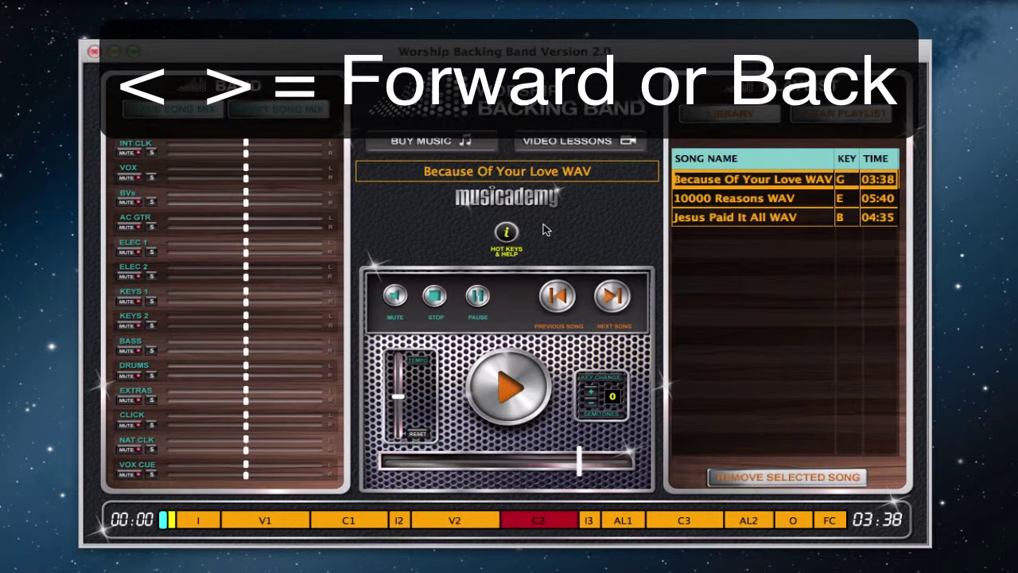
pyautogui.press('space')
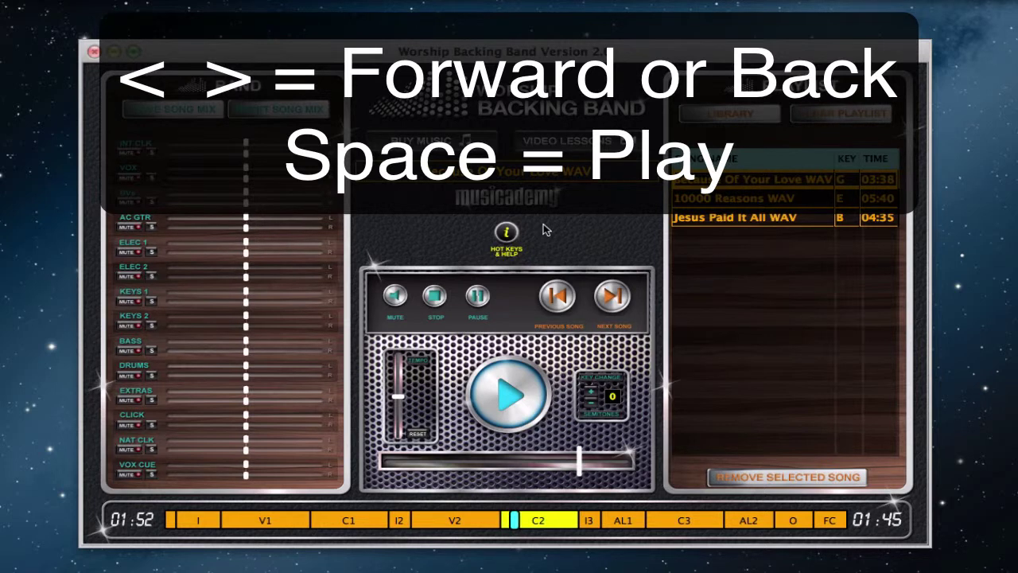
# Step: Cue the C3 section, change the cued section, then stop and reset the song
pyautogui.hotkey('shift', '.')
pyautogui.hotkey('shift', '.')
pyautogui.hotkey('shift', '.')
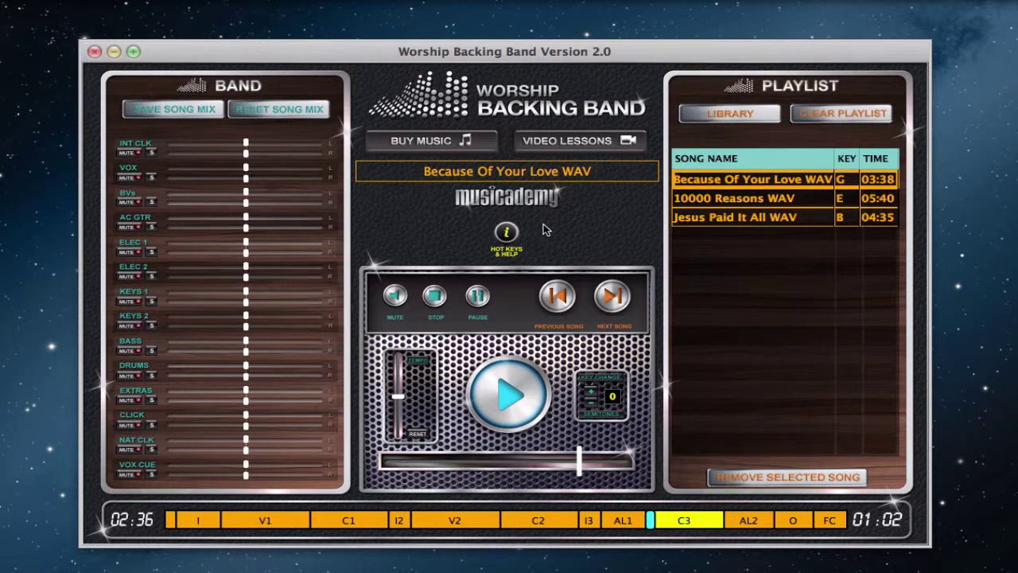
pyautogui.press('Left')
pyautogui.press('Left')
pyautogui.press('Left')
pyautogui.press('Left')
pyautogui.press('Left')
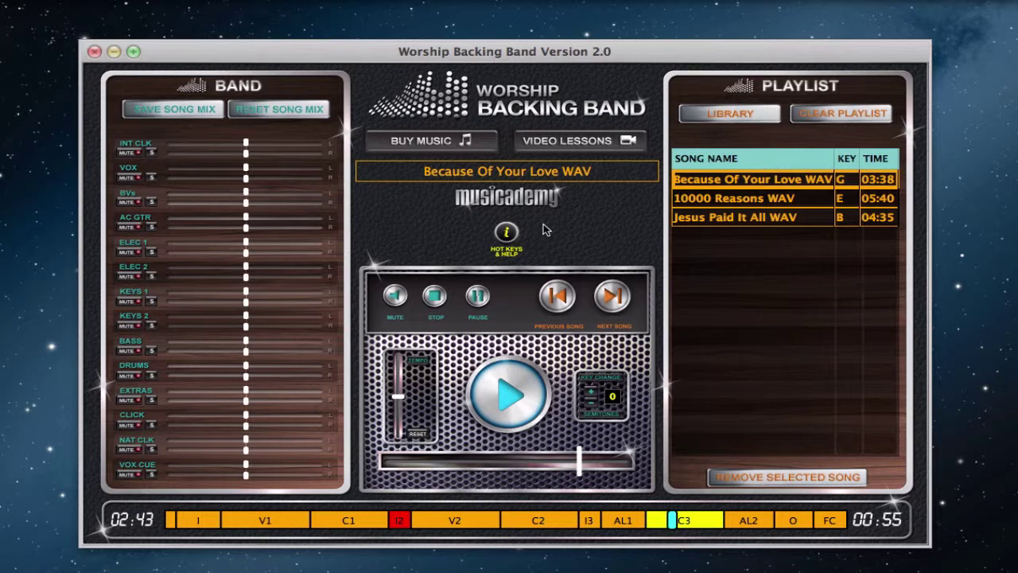
pyautogui.press('Escape')
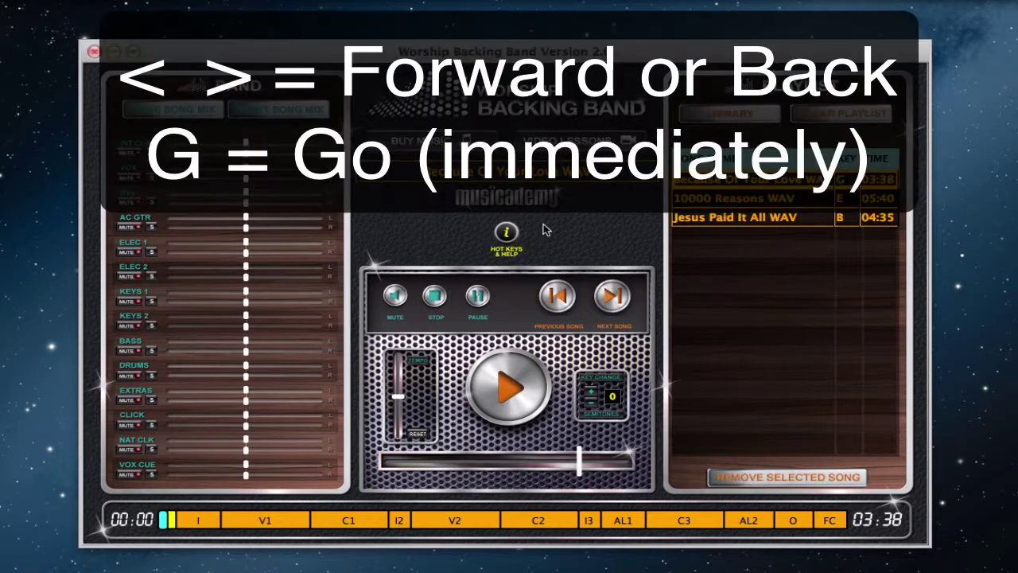
# Step: Cue forward through I, I2 and V2, then start playback from the cued section with G
pyautogui.press('>')
pyautogui.press('>')
pyautogui.press('>')
pyautogui.press('>')
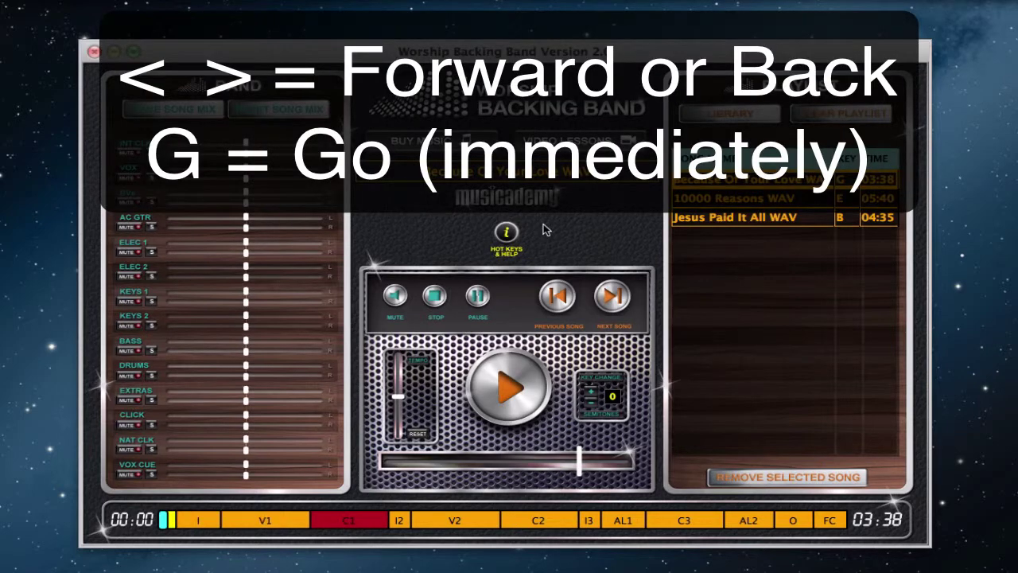
pyautogui.press('>')
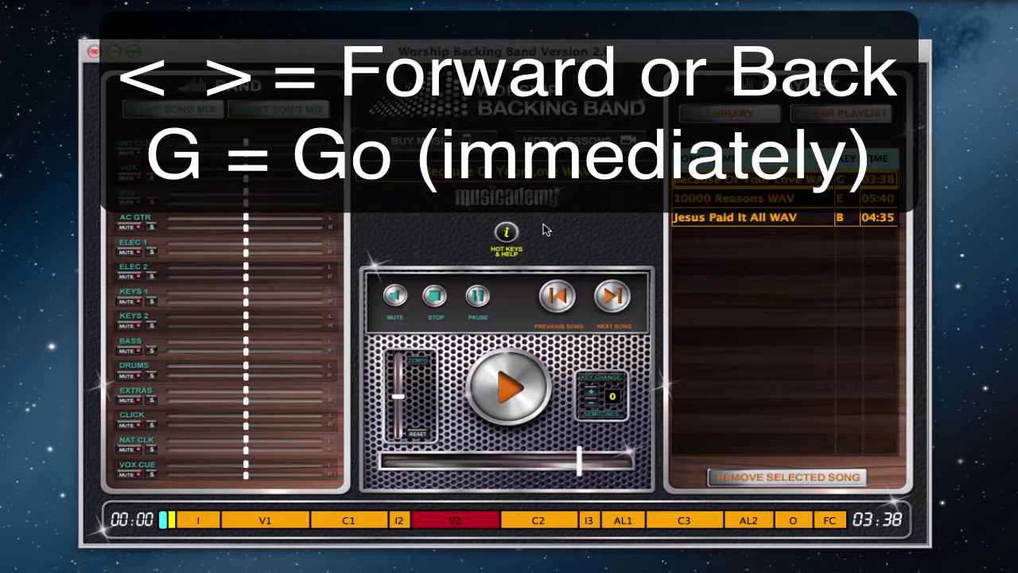
pyautogui.press('>')
pyautogui.press('g')
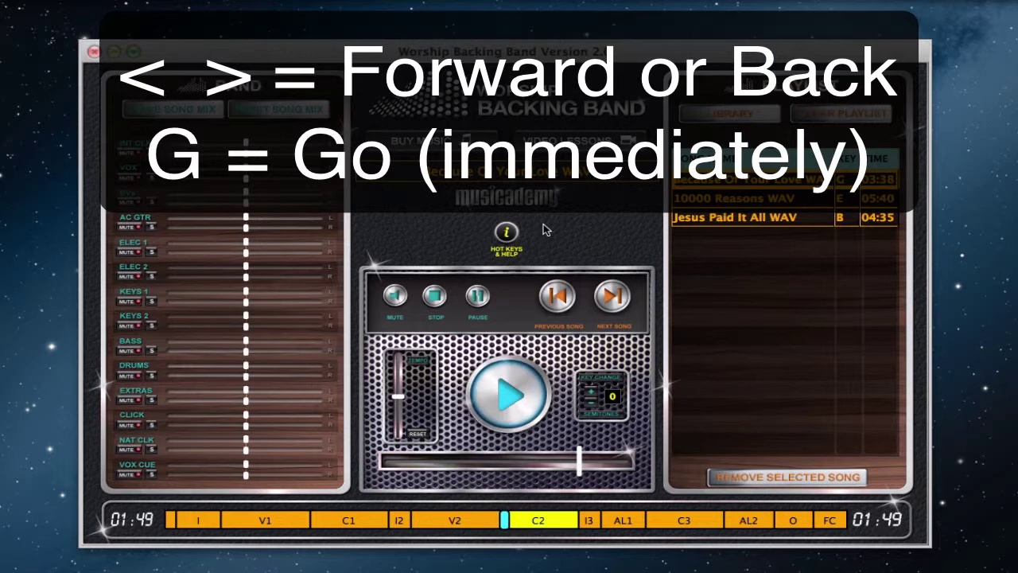
# Step: During playback cue C3, jump to O, then jump to V1 and back a section
pyautogui.press('>')
pyautogui.press('>')
pyautogui.press('>')
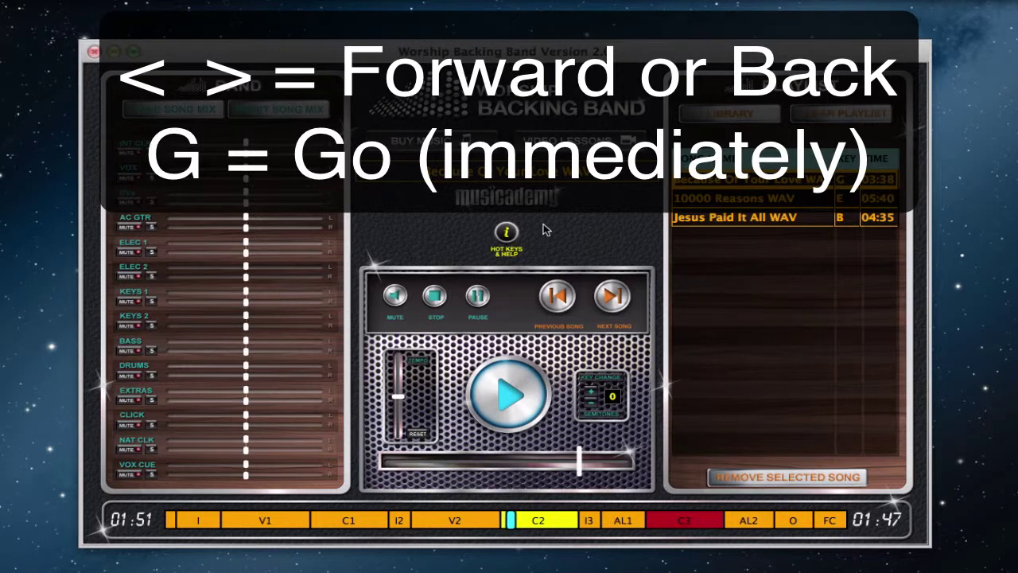
pyautogui.press('>')
pyautogui.press('>')
pyautogui.press('g')
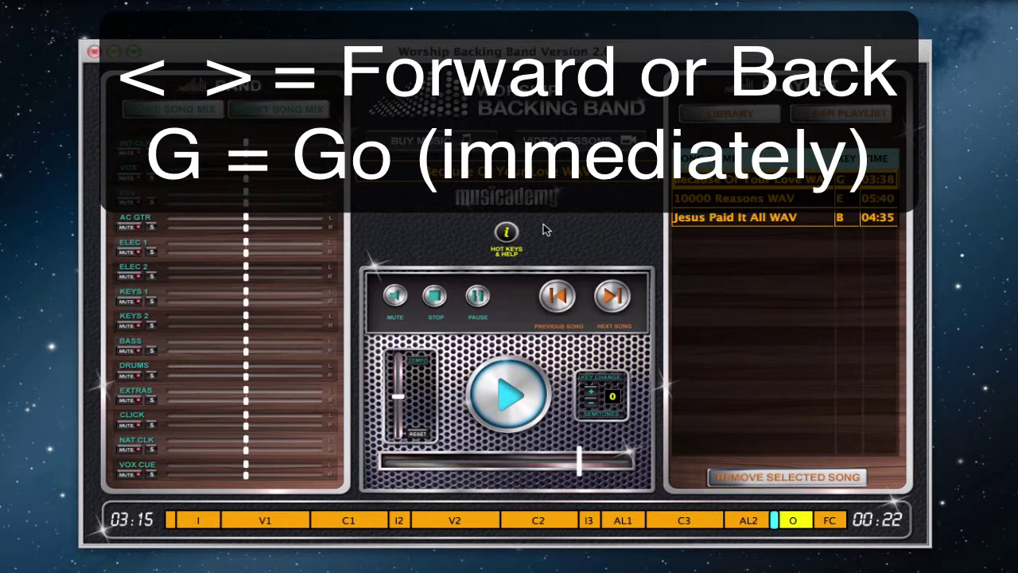
pyautogui.press('less')
pyautogui.press('less')
pyautogui.press('less')
pyautogui.press('less')
pyautogui.press('less')
pyautogui.press('less')
pyautogui.press('less')
pyautogui.press('less')
pyautogui.press('less')
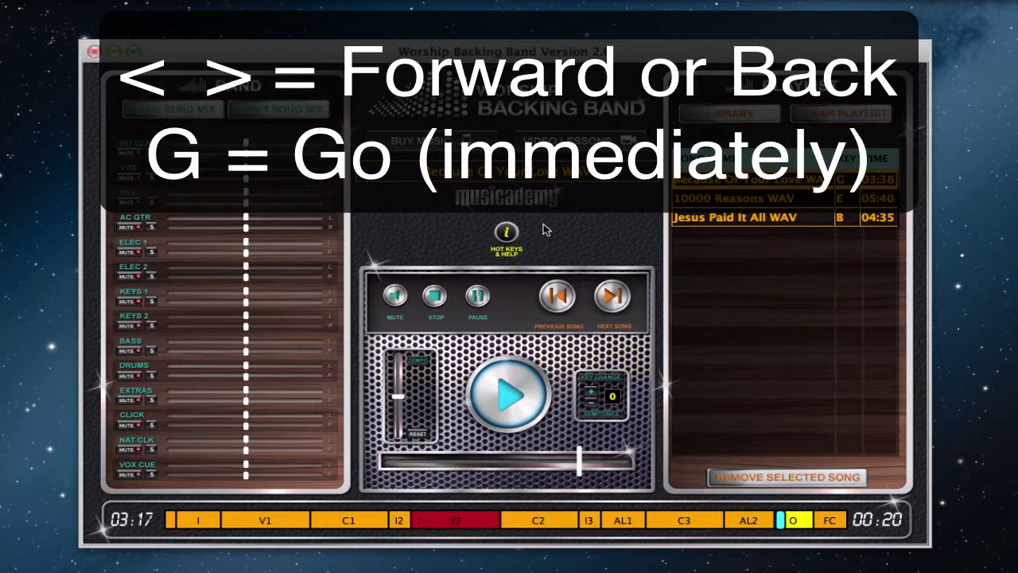
pyautogui.press('g')
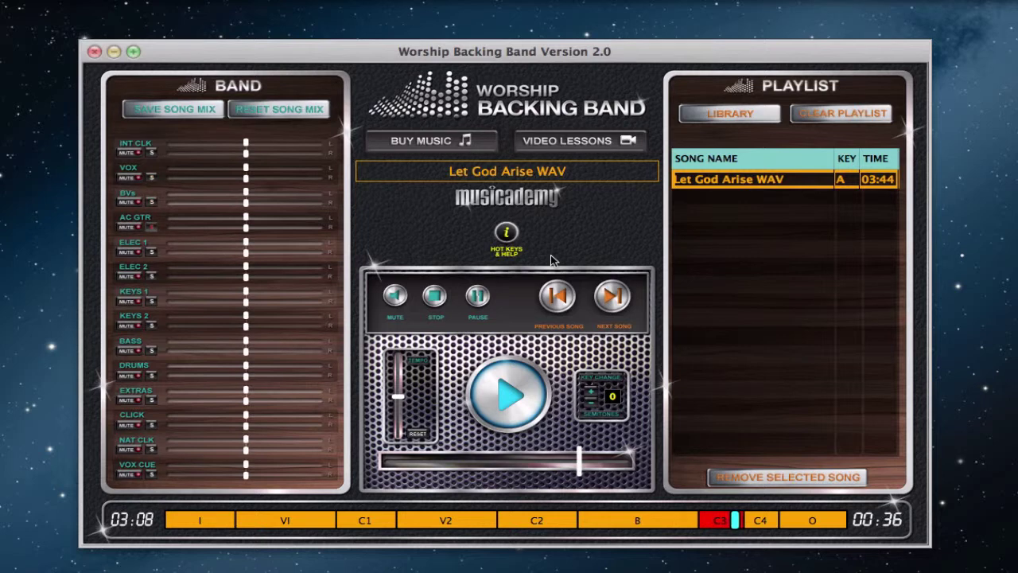
pyautogui.press('Left')
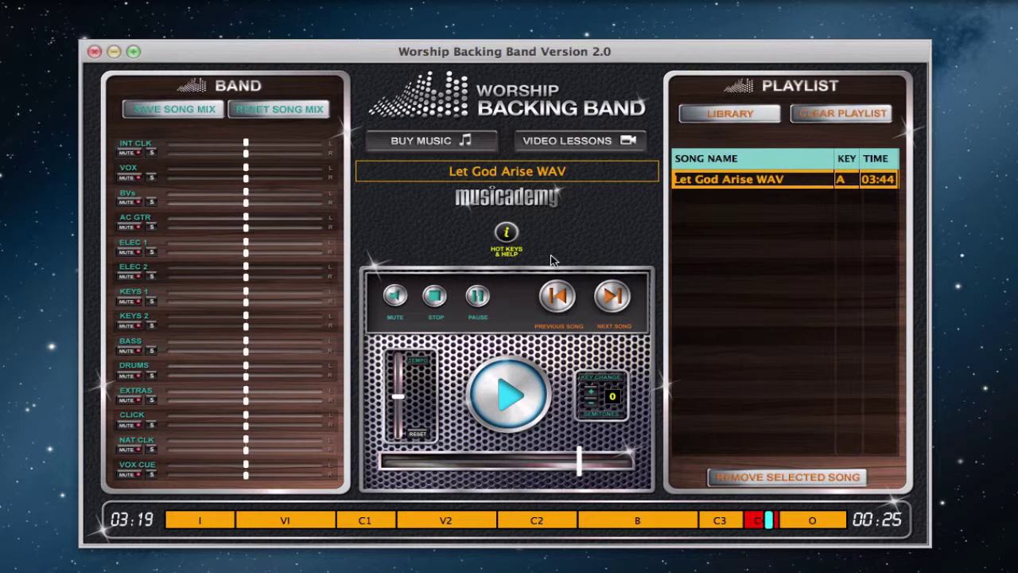
# Step: Jump playback back from C4 to the previous section, C3
pyautogui.press('Left')
pyautogui.press('Left')
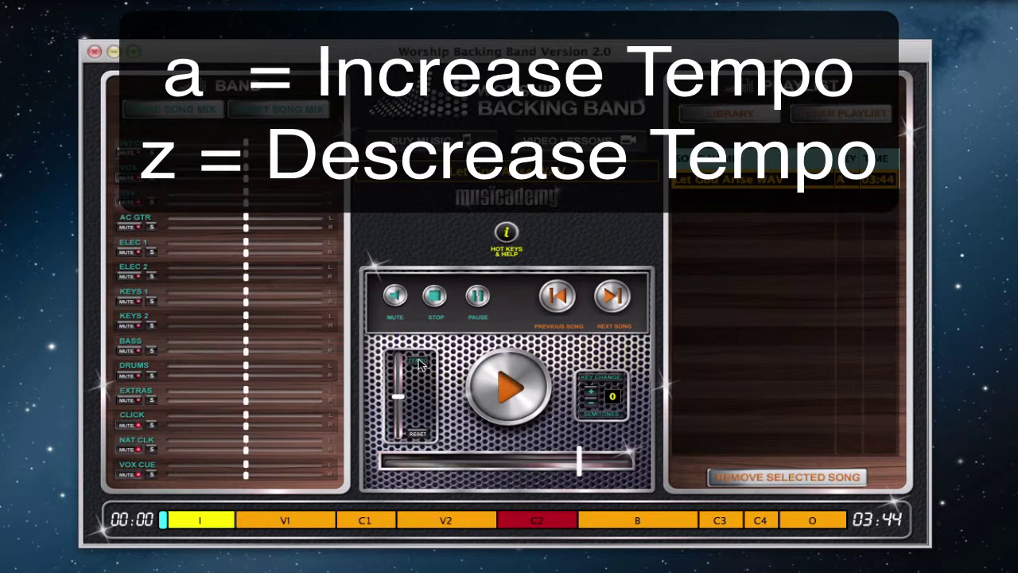
# Step: Play Let God Arise WAV, raise the tempo with A, lower it with Z, then restore the default tempo
pyautogui.press('space')
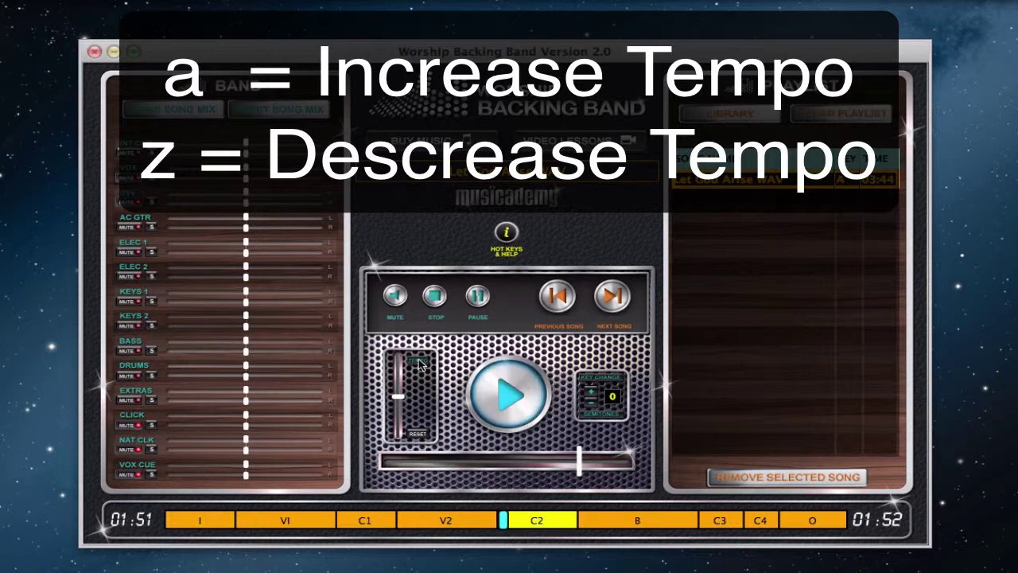
pyautogui.press('a')
pyautogui.press('a')
pyautogui.press('a')
pyautogui.press('a')
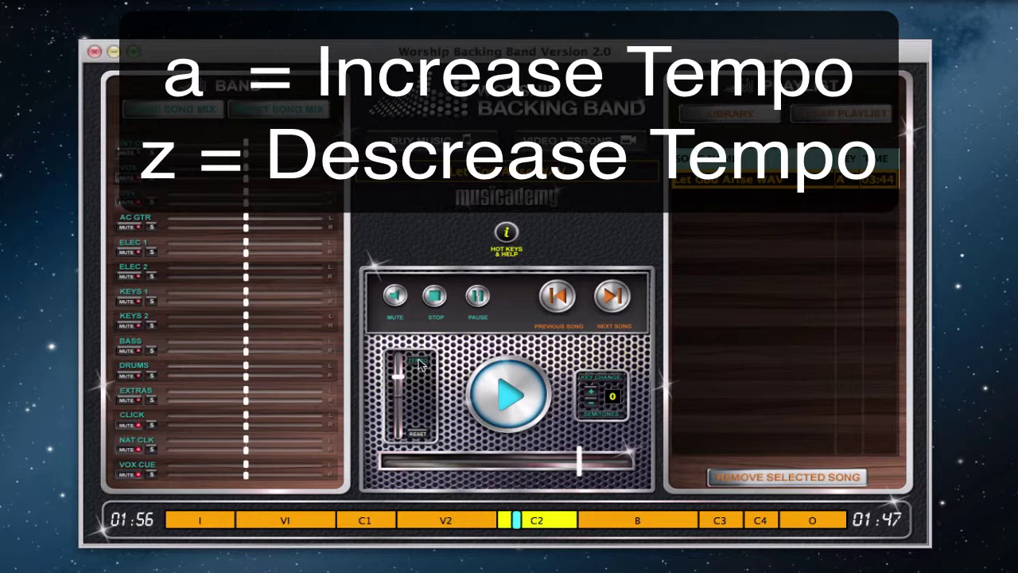
pyautogui.press('z')
pyautogui.press('z')
pyautogui.press('z')
pyautogui.press('z')
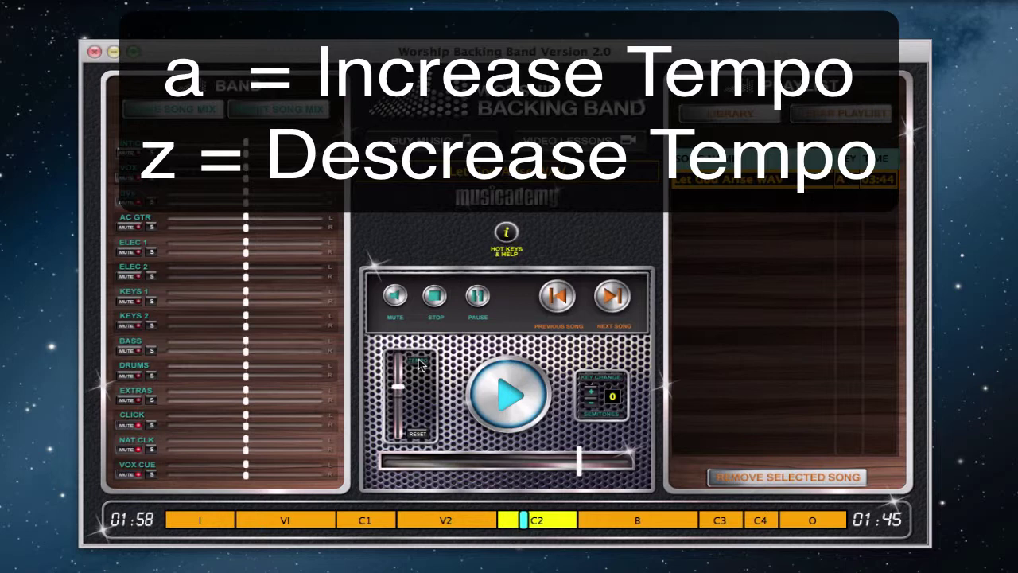
pyautogui.press('z')
pyautogui.press('z')
pyautogui.press('z')
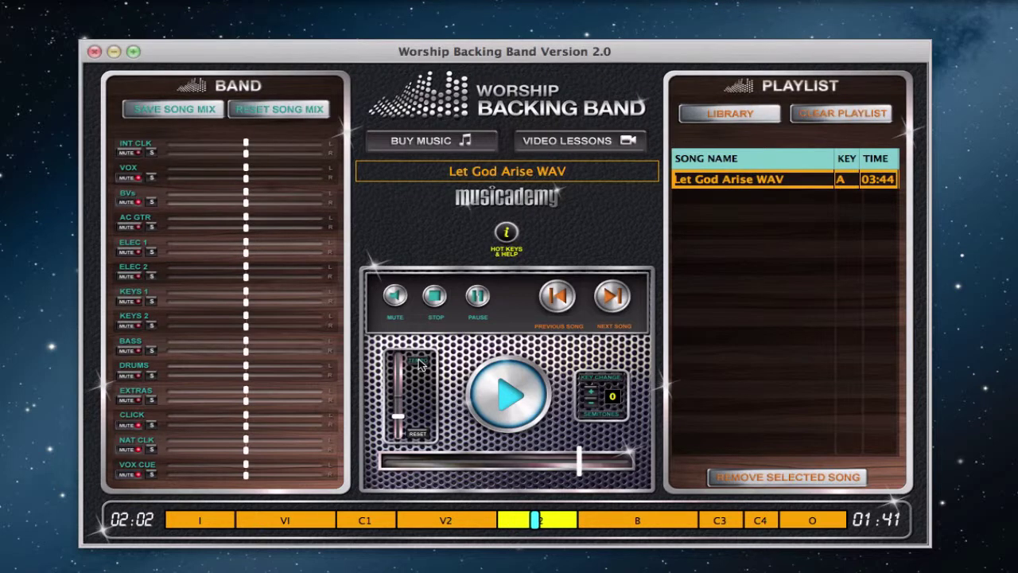
pyautogui.press('x')
pyautogui.press('x')
pyautogui.press('x')
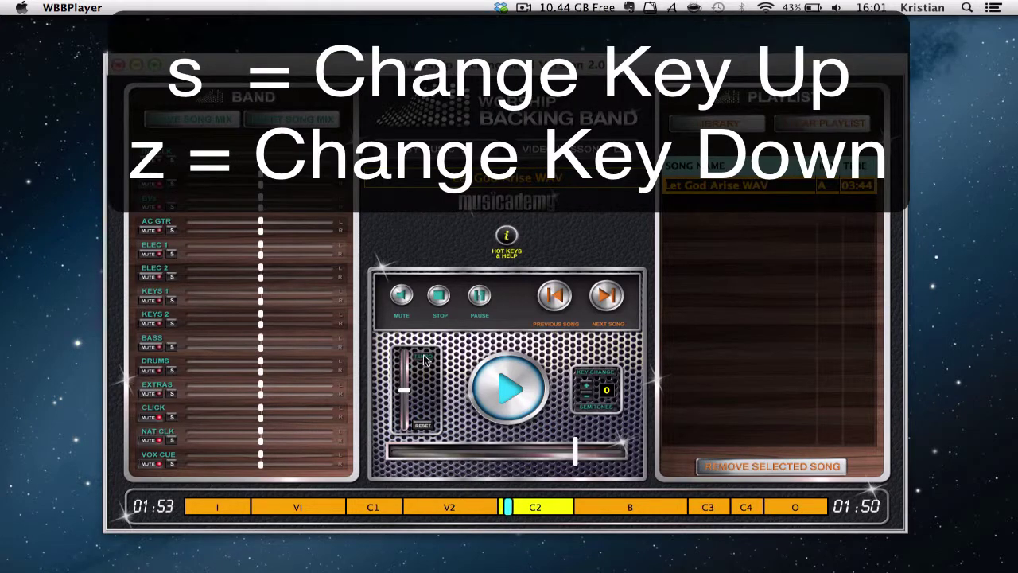
# Step: Transpose the song up two semitones with S, then back to the original key with Z
pyautogui.press('s')
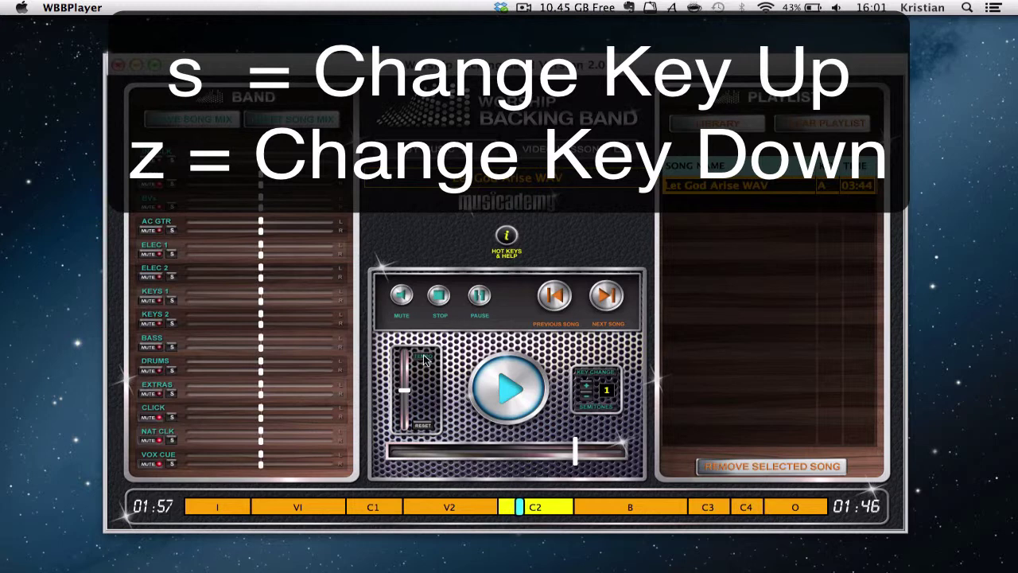
pyautogui.press('s')
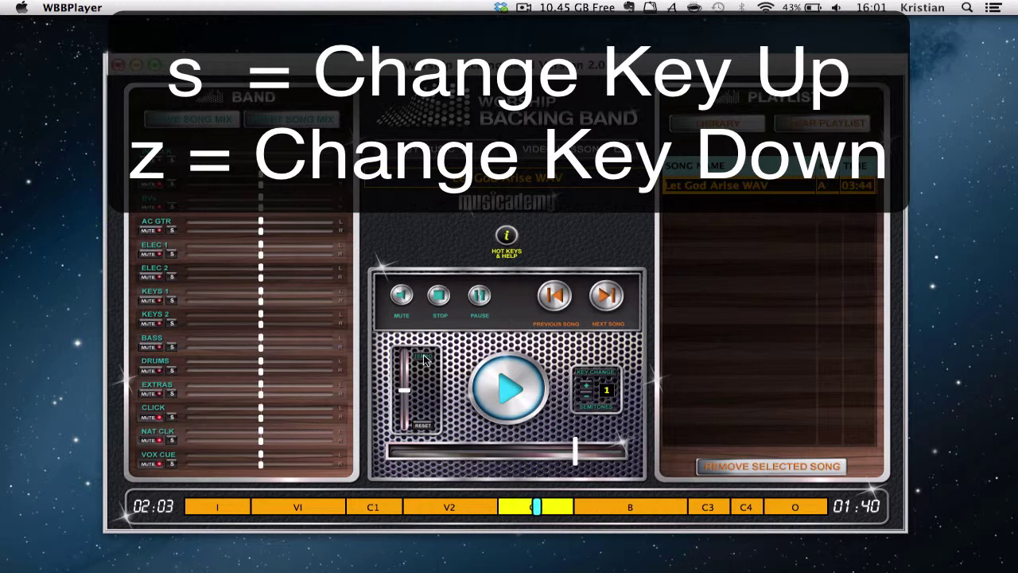
pyautogui.press('z')
pyautogui.press('z')
pyautogui.press('z')
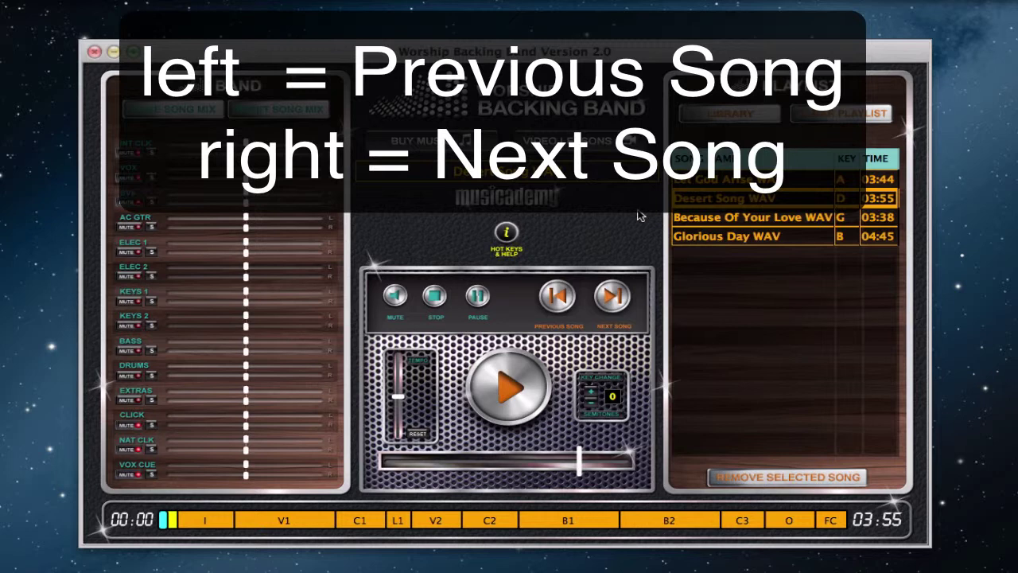
# Step: Step through the playlist songs to Glorious Day WAV and start it playing
pyautogui.press('Right')
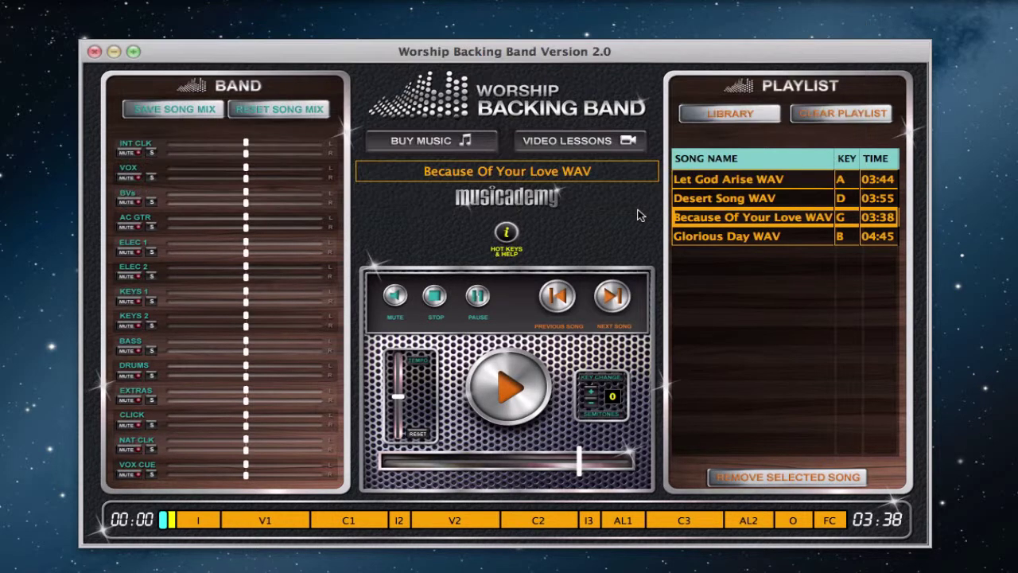
pyautogui.press('Right')
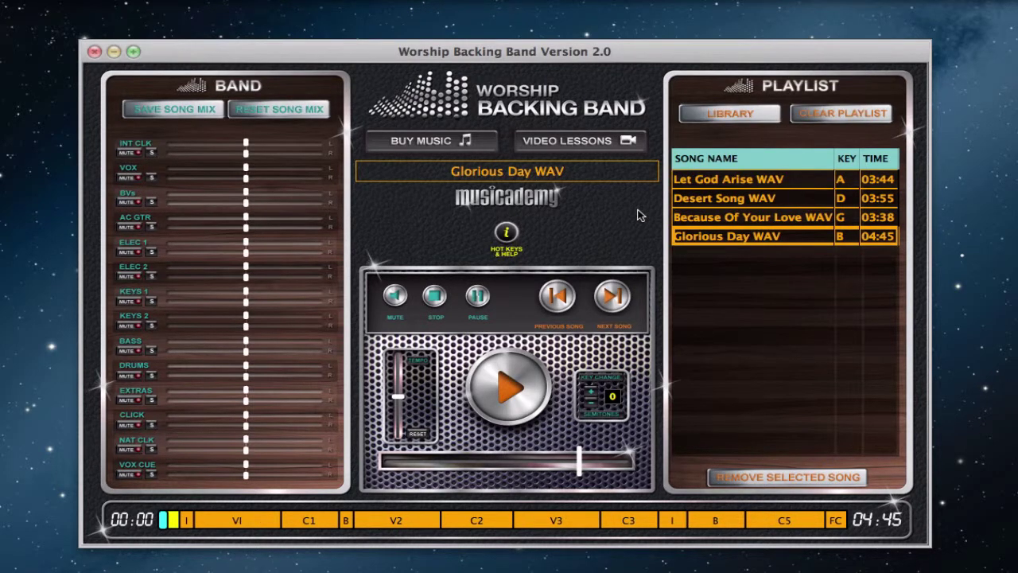
pyautogui.press('Left')
pyautogui.press('Left')
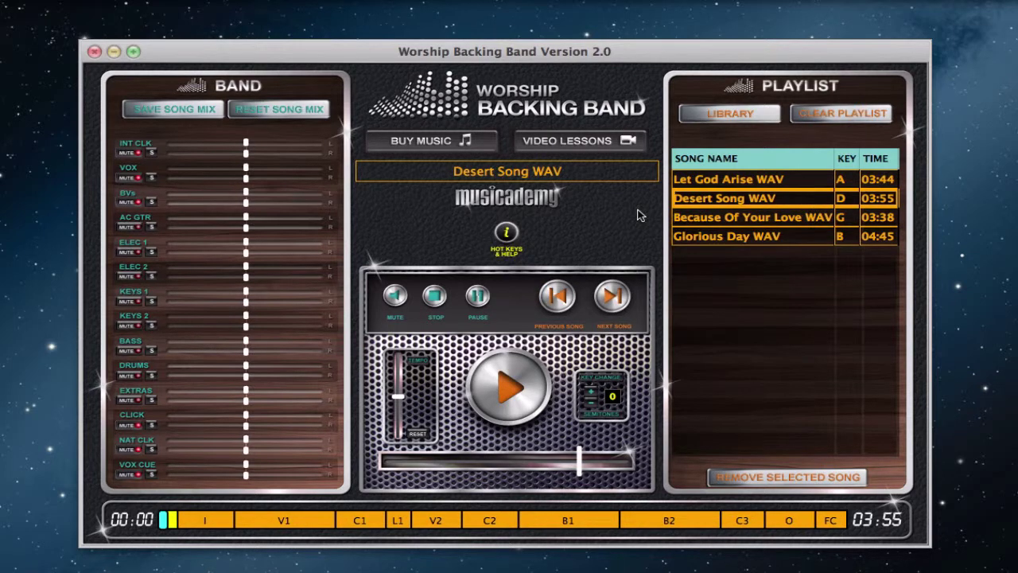
pyautogui.press('Left')
pyautogui.press('Right')
pyautogui.press('Right')
pyautogui.press('Right')
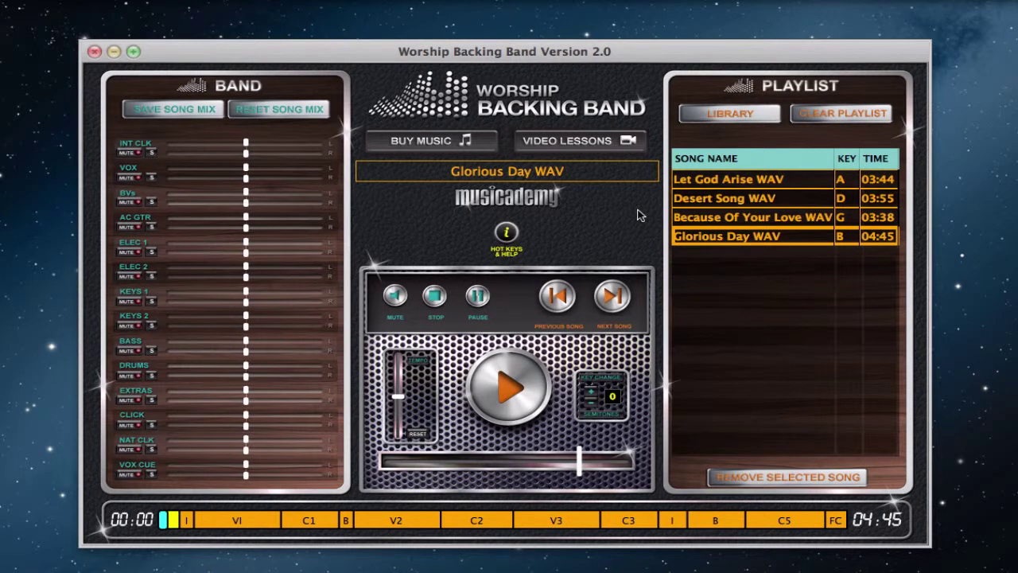
pyautogui.press('space')
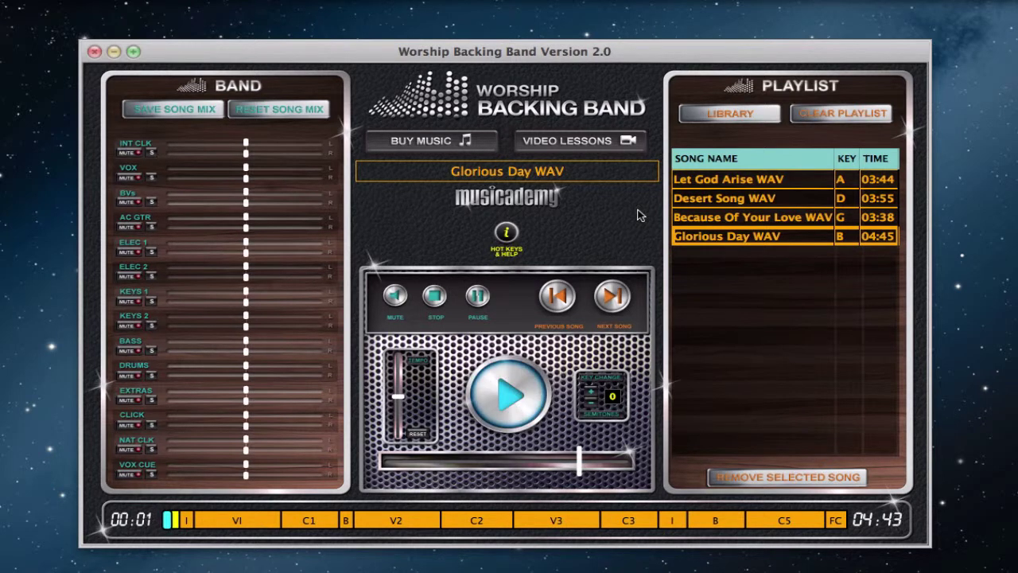